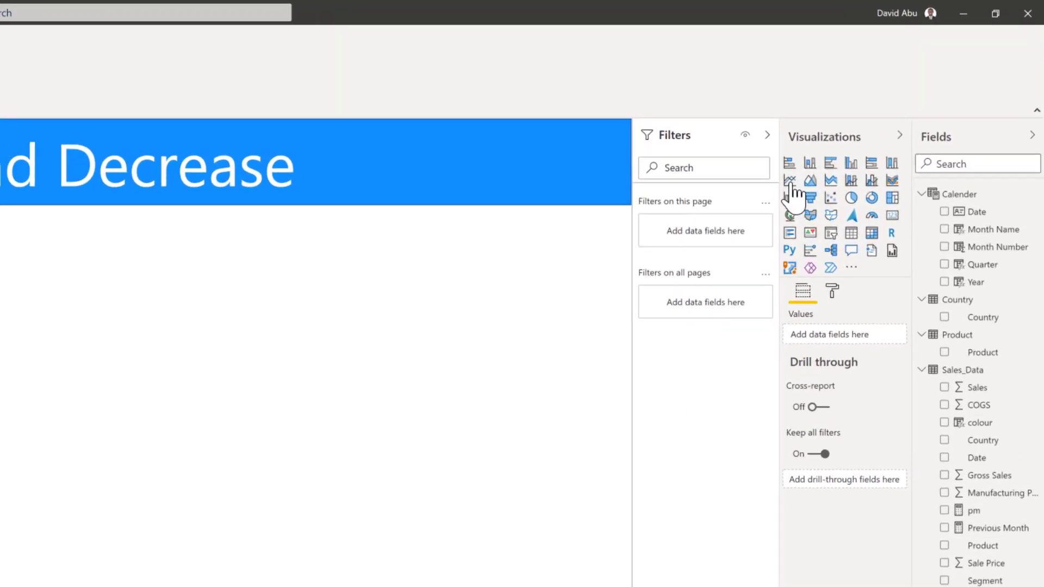
# Insert a line chart of Total Sales by Month Name and enlarge it below the page title
pyautogui.click(780, 187)
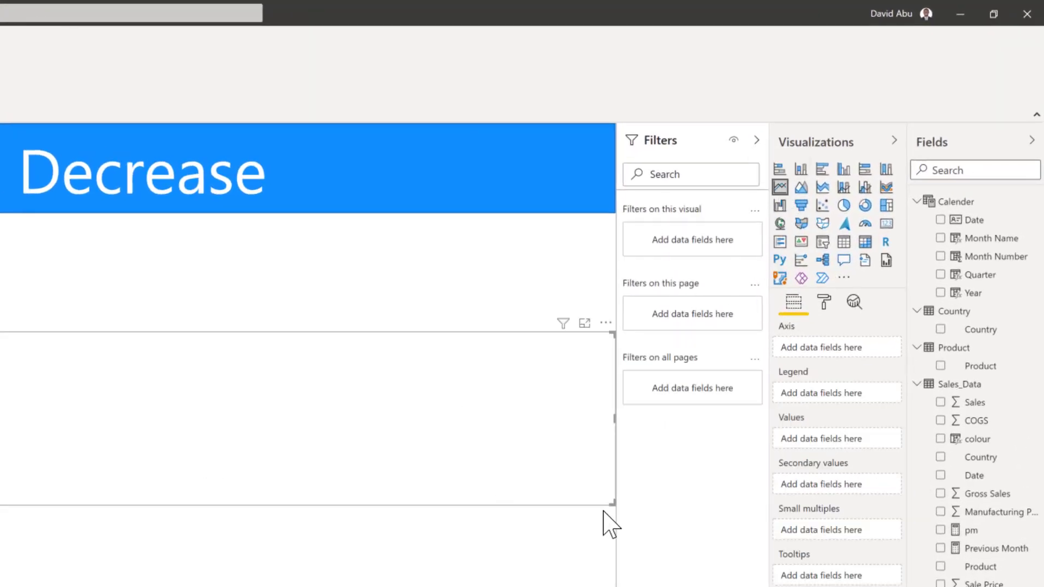
pyautogui.moveTo(613, 502); pyautogui.dragTo(615, 586)
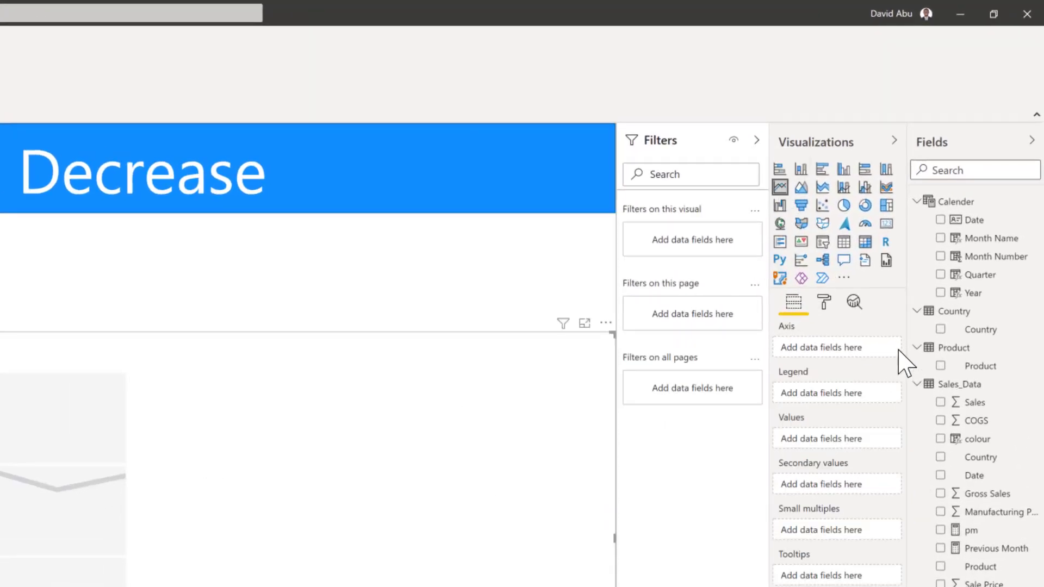
pyautogui.click(940, 239)
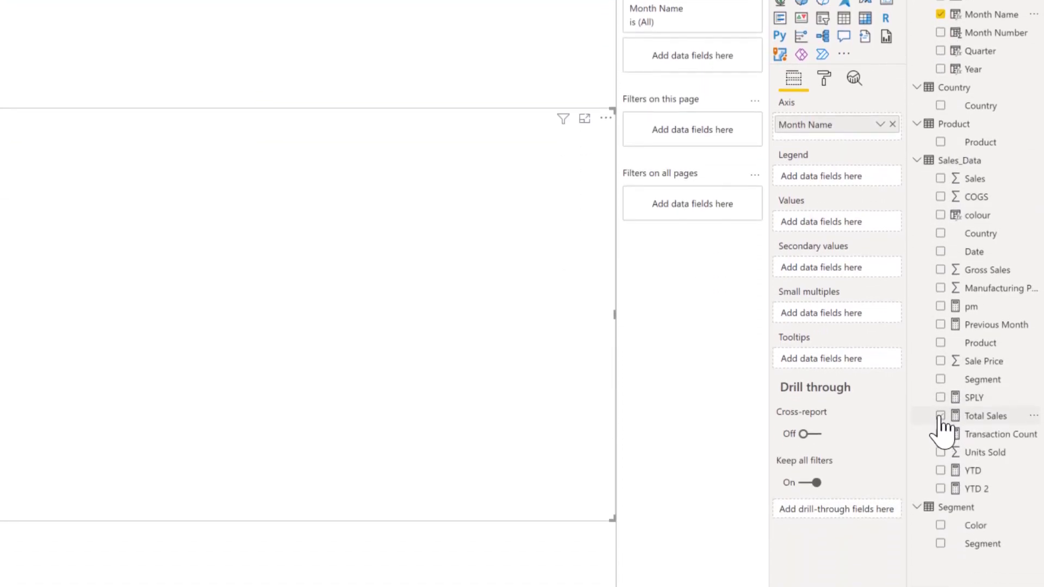
pyautogui.click(940, 417)
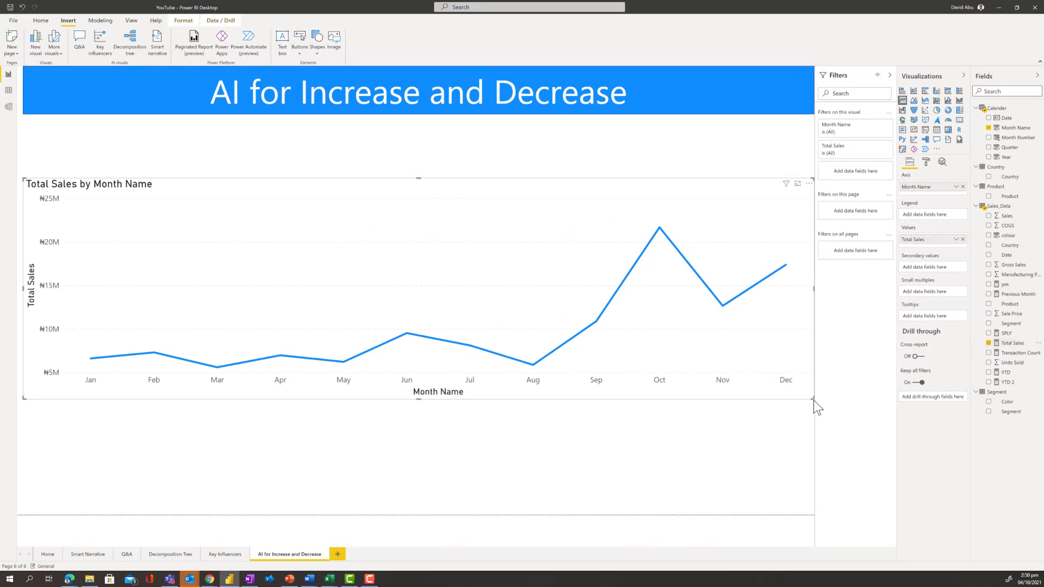
pyautogui.moveTo(812, 400); pyautogui.dragTo(818, 460)
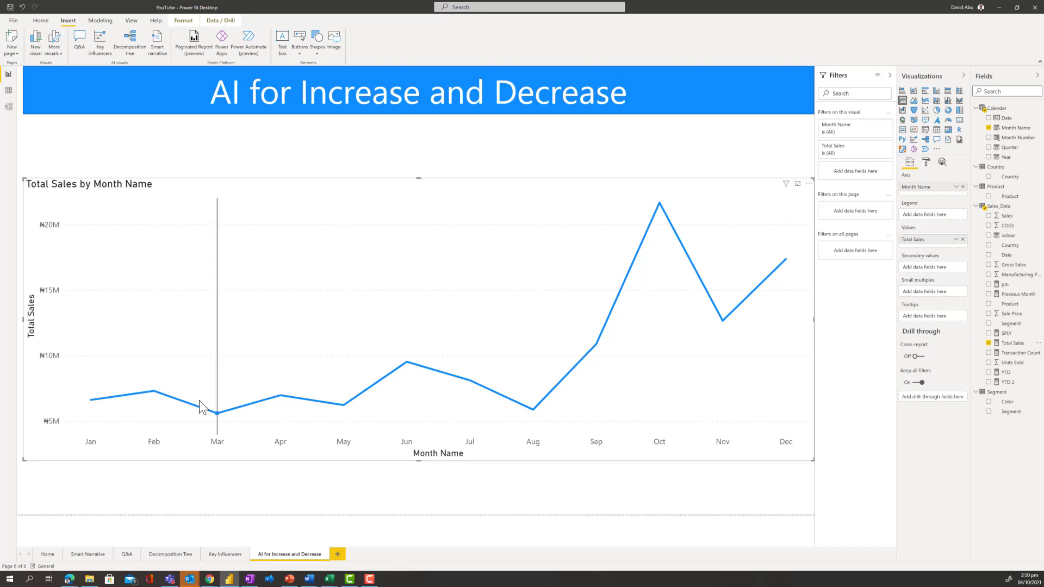
# Run the Explain the increase analysis on the line chart's October point and look through its breakdowns
pyautogui.moveTo(199, 400)
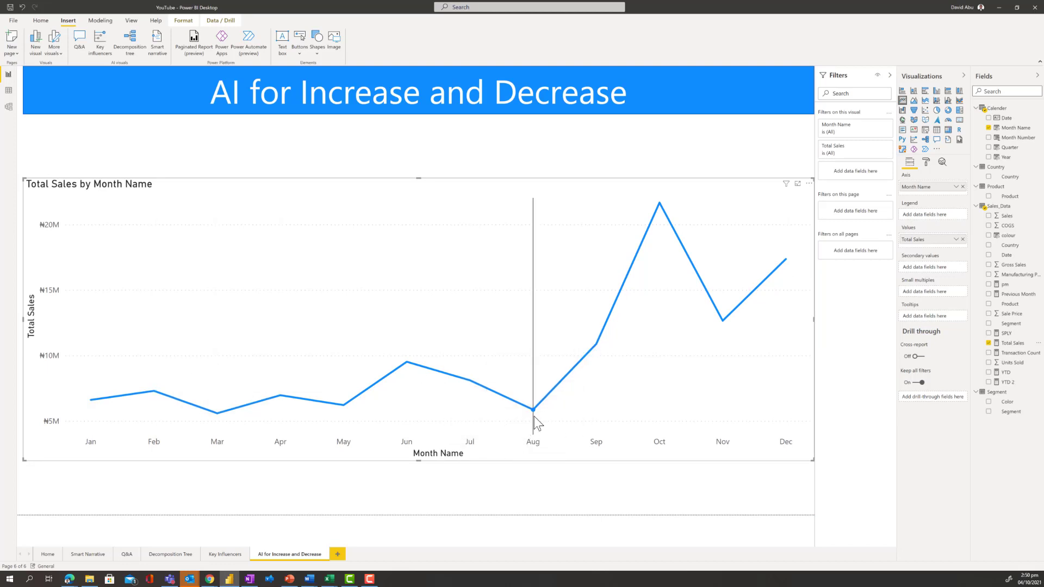
pyautogui.moveTo(646, 220)
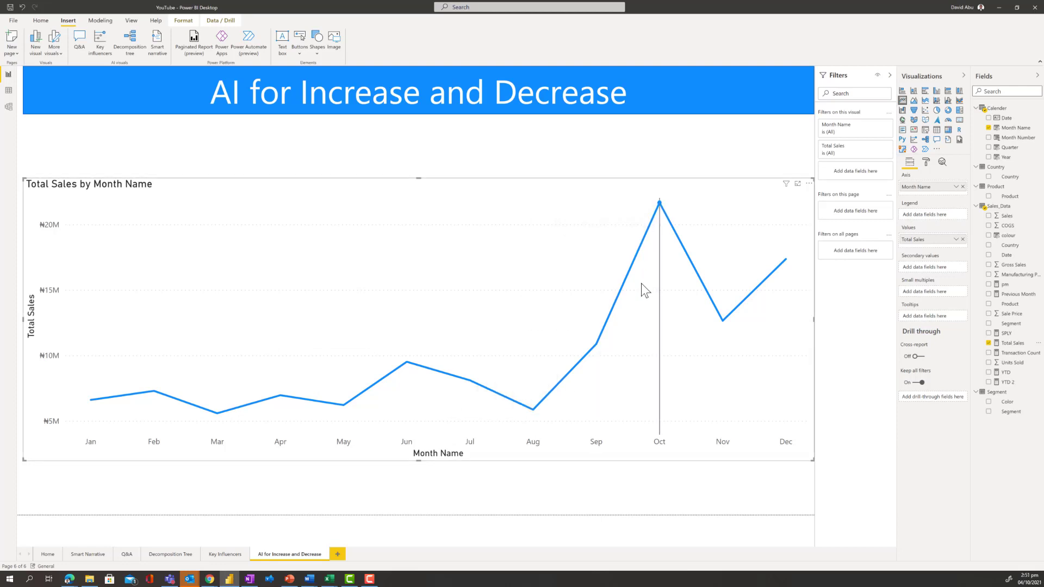
pyautogui.rightClick(660, 203)
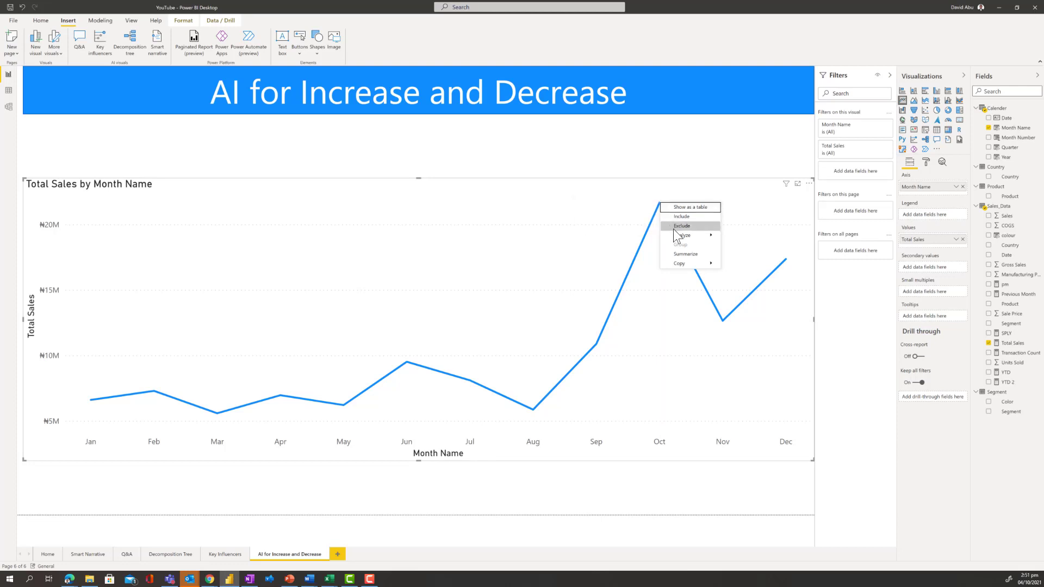
pyautogui.moveTo(683, 236)
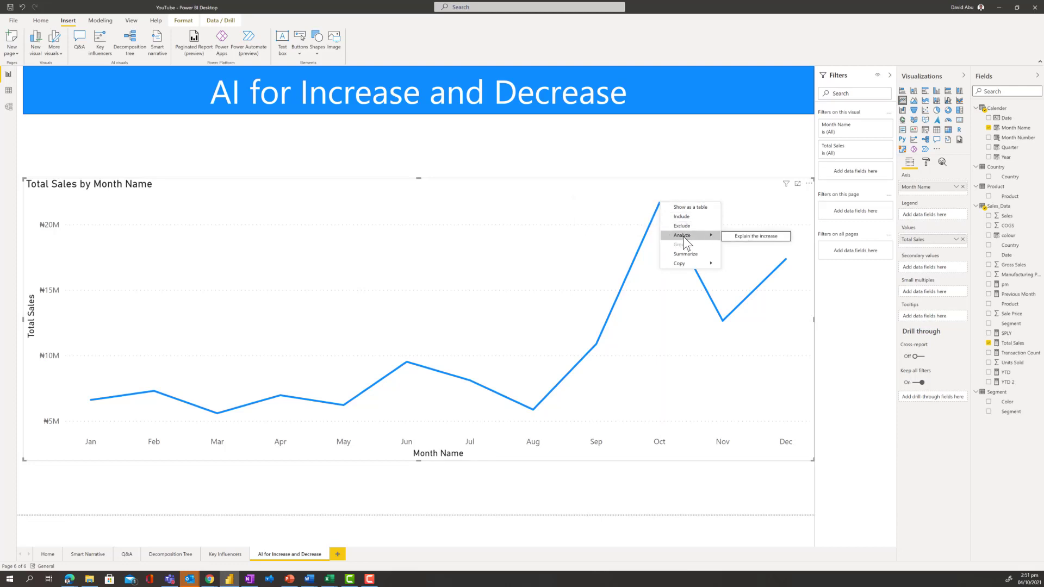
pyautogui.click(756, 237)
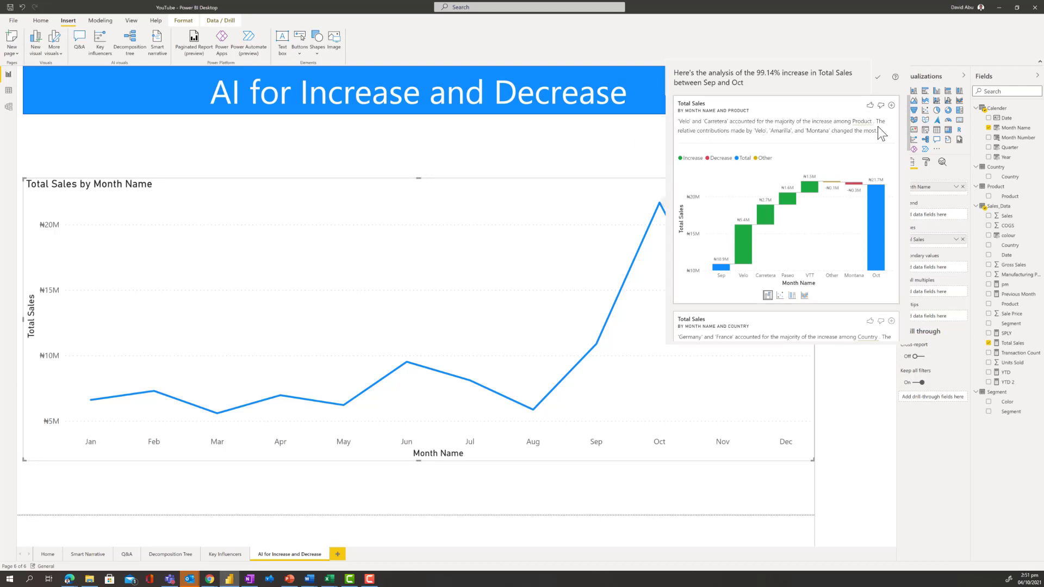
pyautogui.scroll(-2, 910, 129)
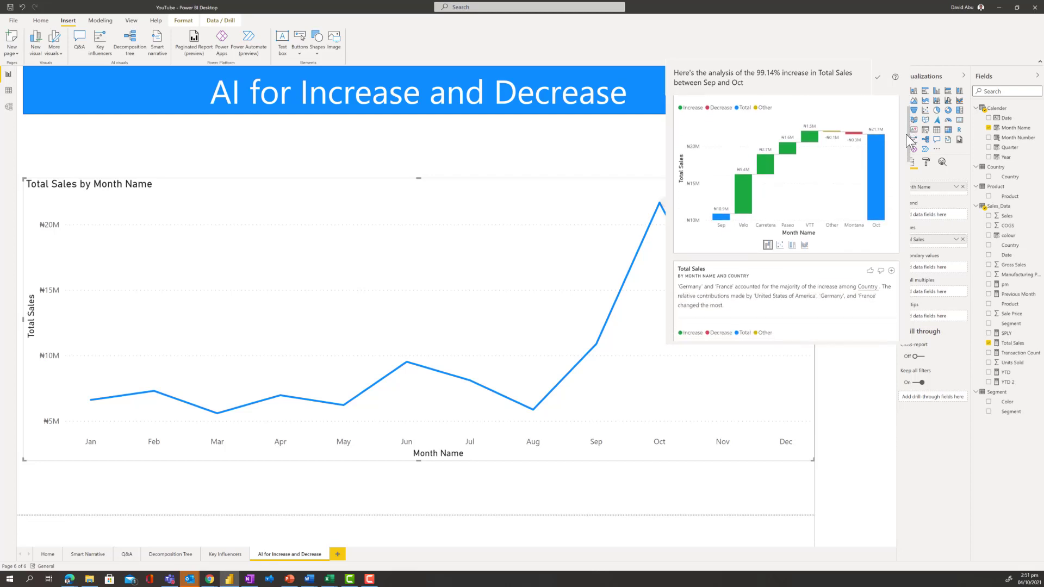
pyautogui.moveTo(909, 133); pyautogui.dragTo(906, 321)
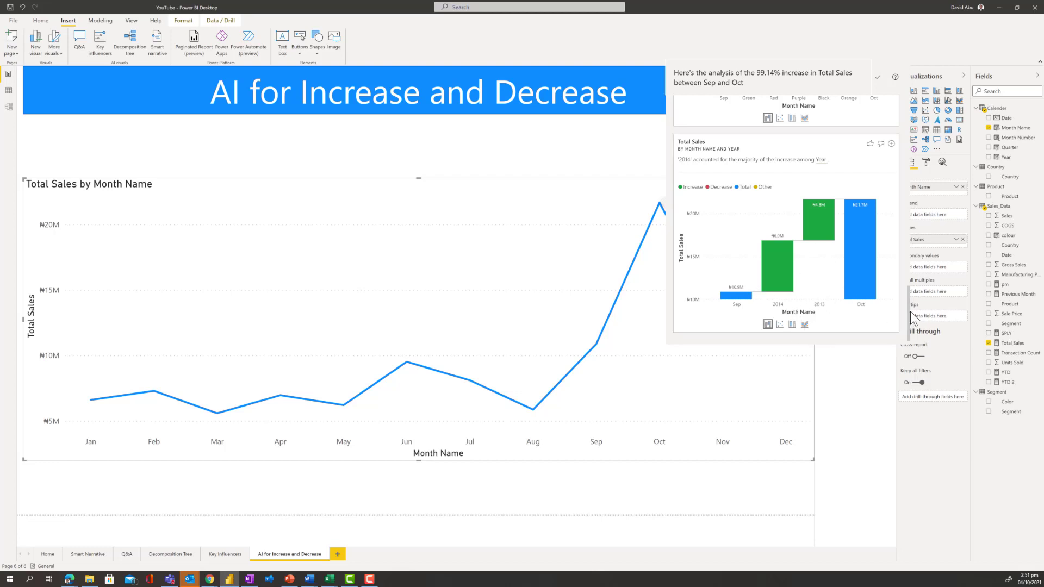
pyautogui.scroll(-5, 909, 311)
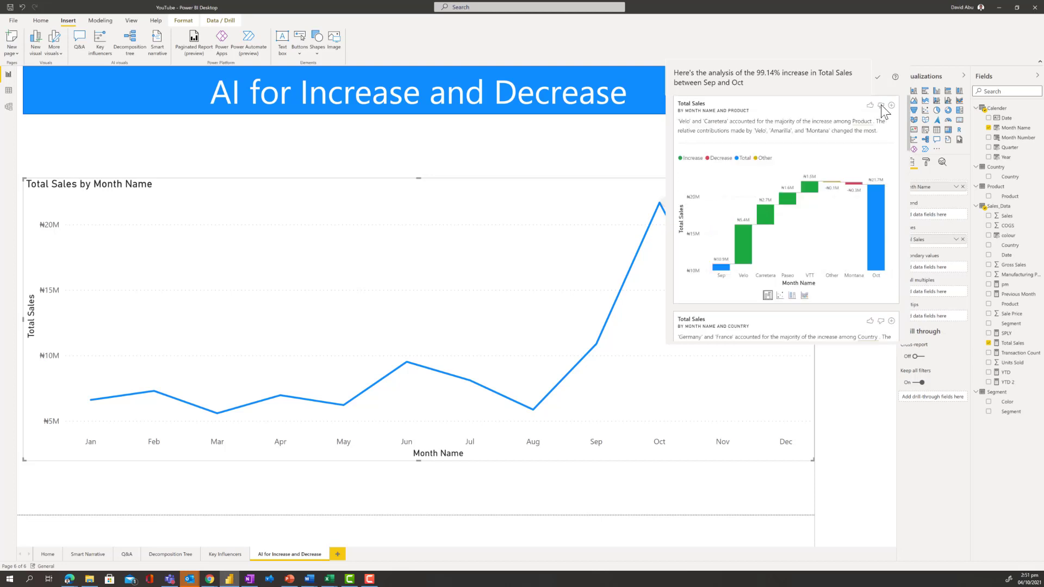
# Switch the product breakdown of the increase to a ribbon chart and add it to the report page
pyautogui.click(805, 295)
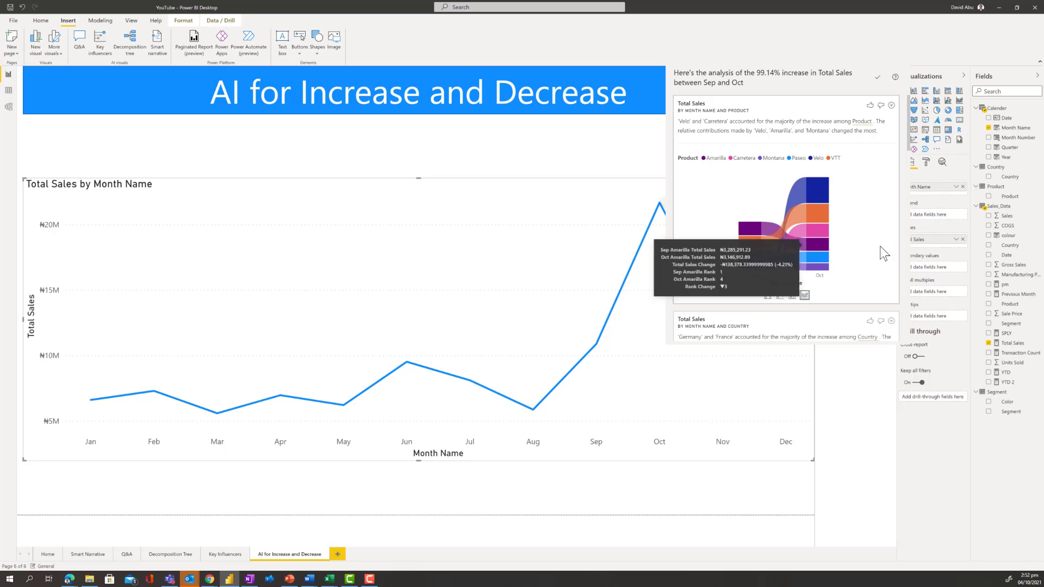
pyautogui.moveTo(790, 263)
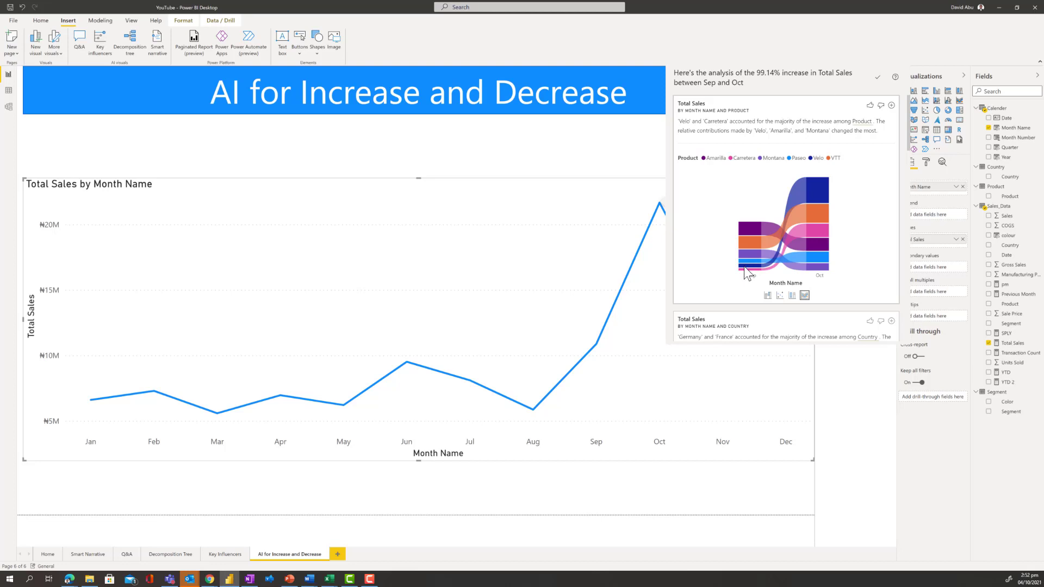
pyautogui.moveTo(746, 271)
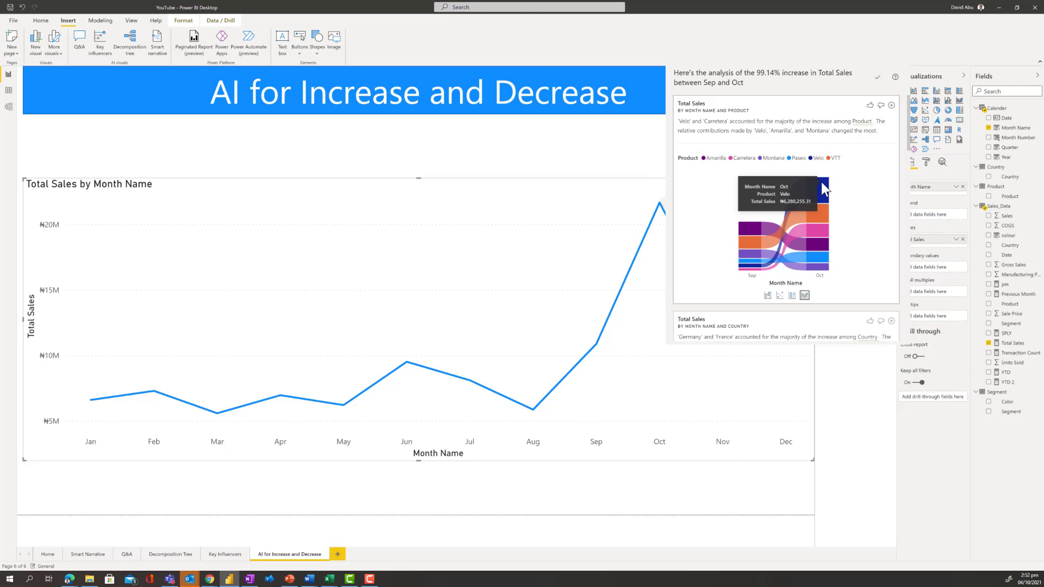
pyautogui.click(890, 107)
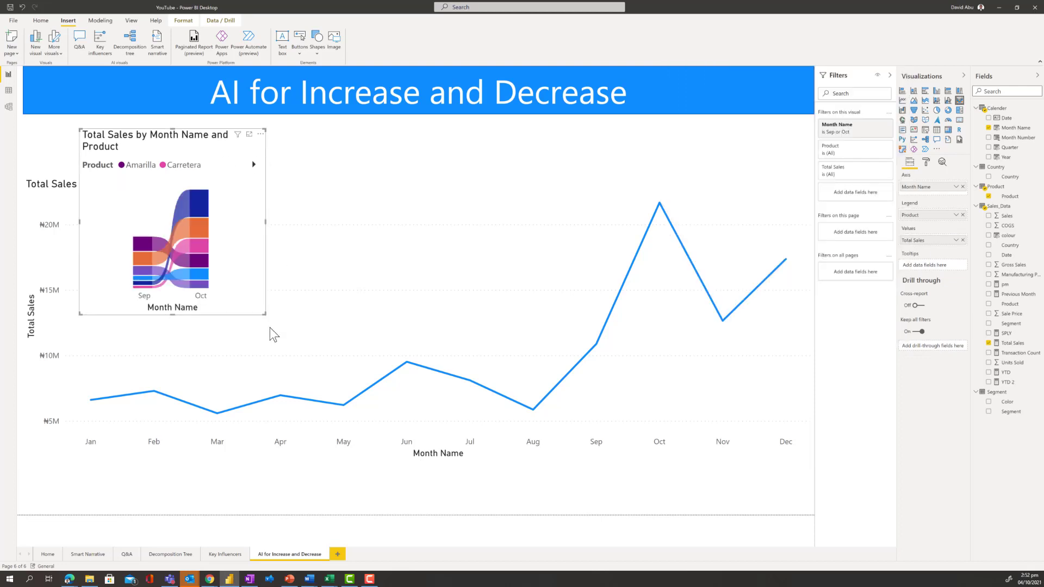
# Make the product ribbon chart wider and shorter, and resize the monthly line chart to sit beside it
pyautogui.moveTo(264, 312); pyautogui.dragTo(350, 266)
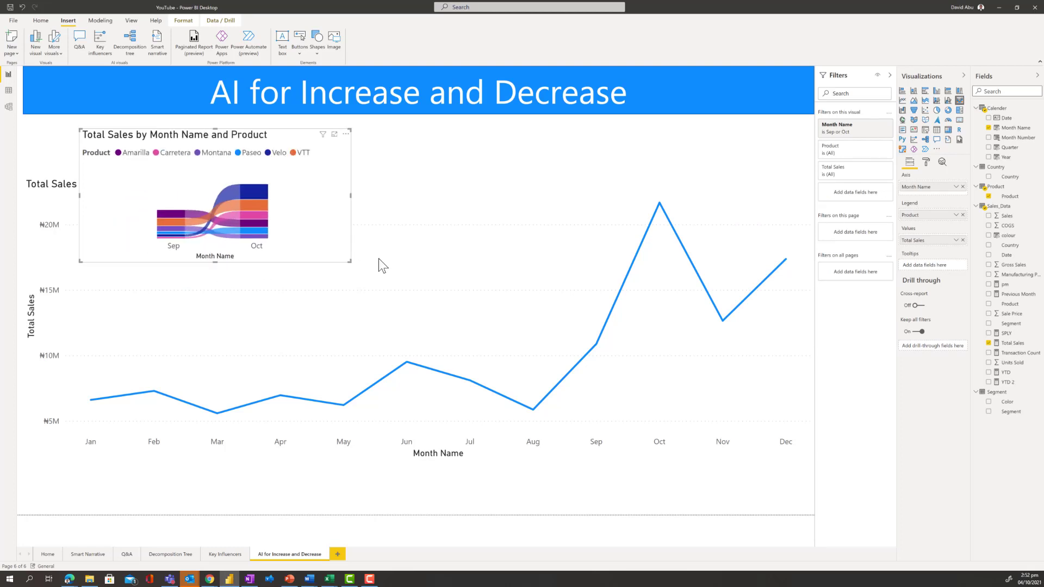
pyautogui.click(431, 199)
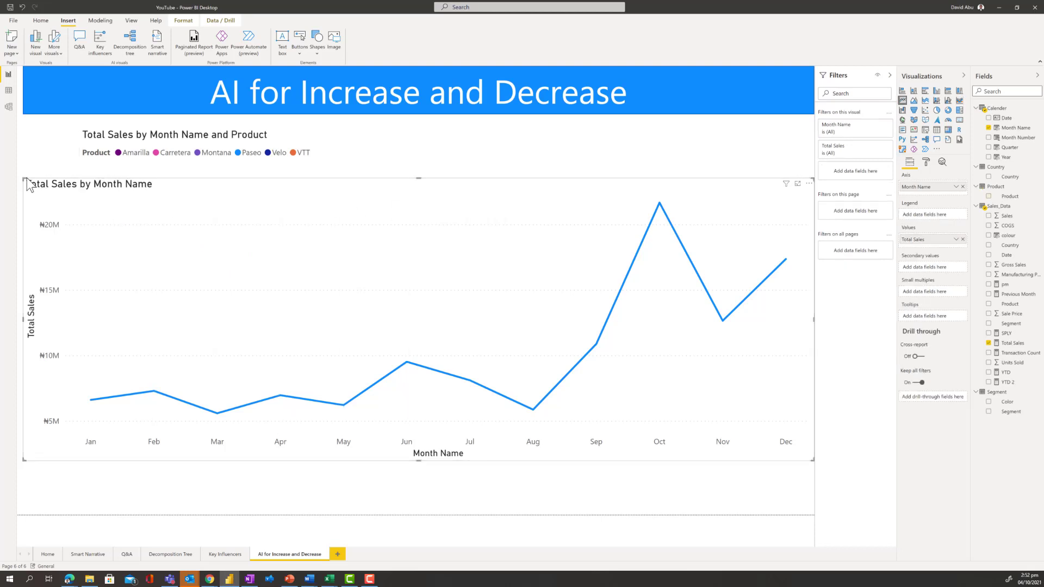
pyautogui.moveTo(22, 177); pyautogui.dragTo(322, 128)
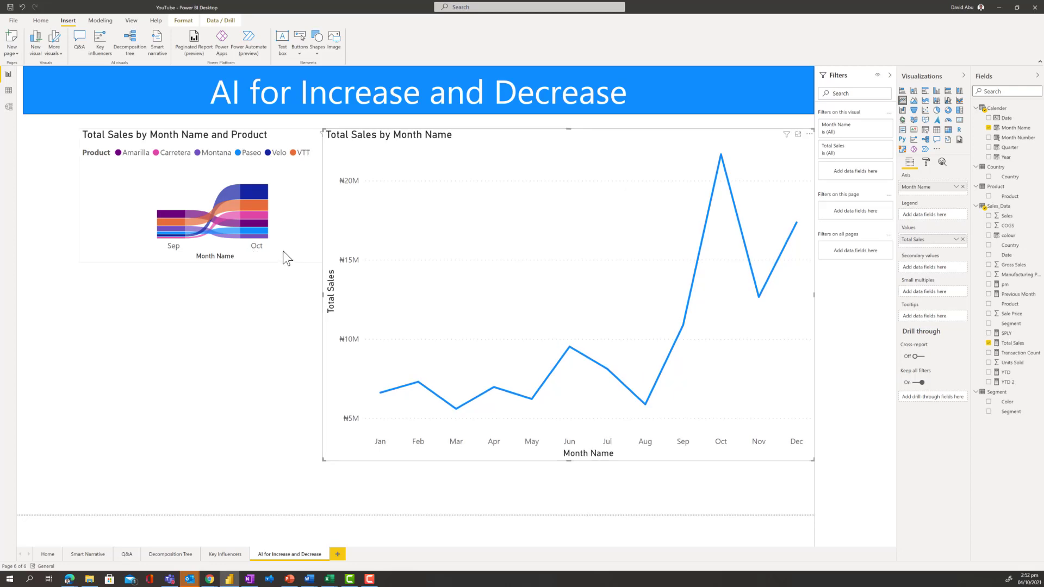
# Move the product ribbon chart to the page's left edge, then widen the line chart slightly toward it and reduce its height
pyautogui.moveTo(283, 252); pyautogui.dragTo(253, 277)
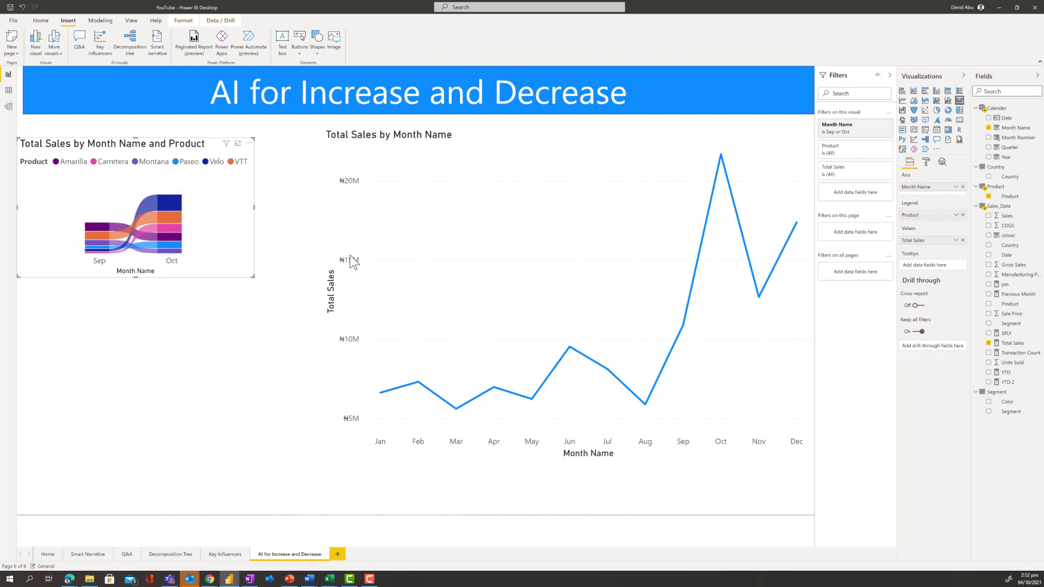
pyautogui.moveTo(323, 461); pyautogui.dragTo(304, 453)
pyautogui.moveTo(256, 390); pyautogui.dragTo(294, 370)
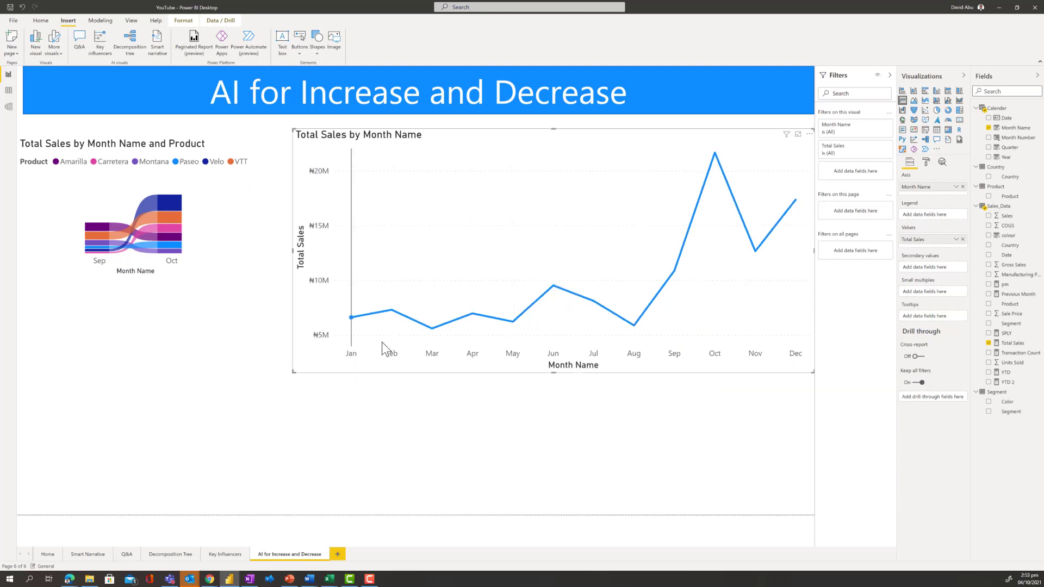
# Run the Explain the decrease analysis on the line chart's March point and look through its breakdowns
pyautogui.moveTo(431, 329)
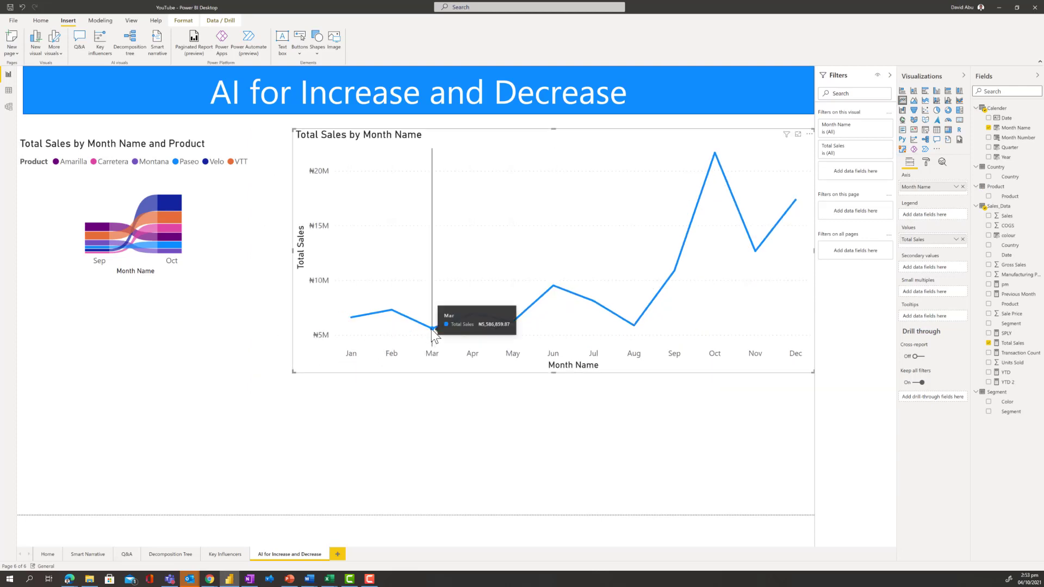
pyautogui.rightClick(433, 330)
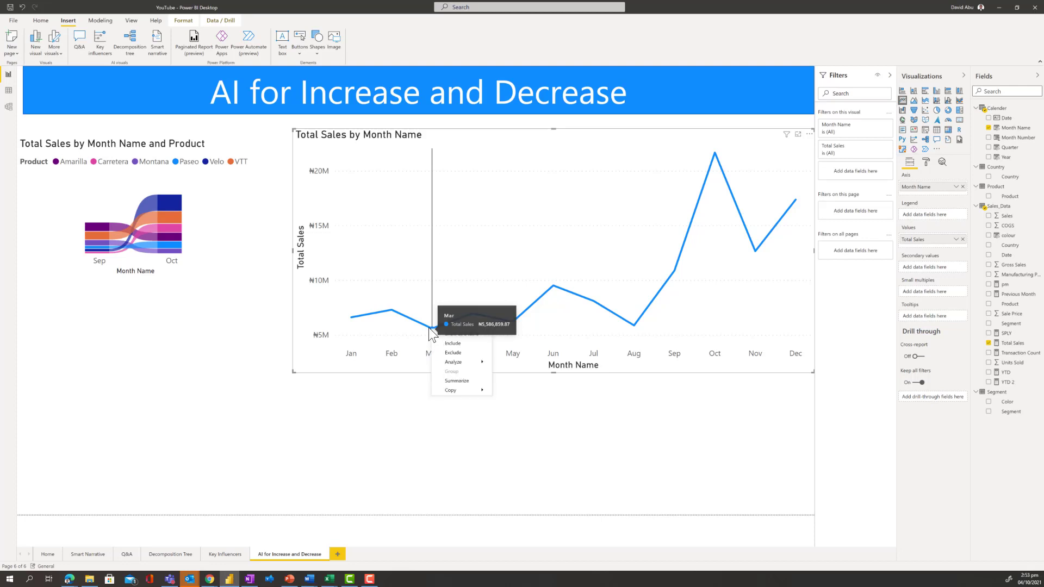
pyautogui.moveTo(460, 363)
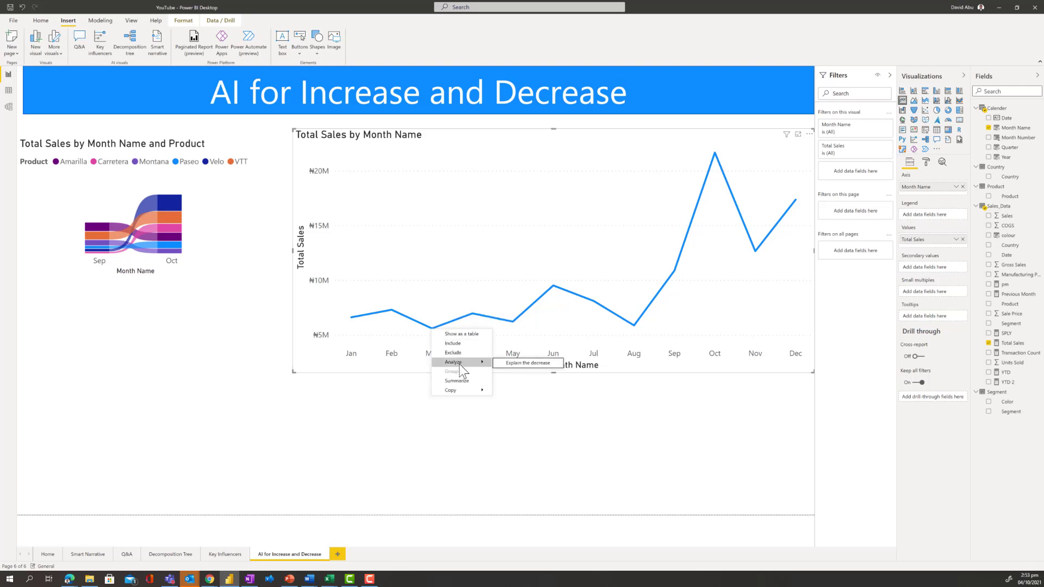
pyautogui.click(513, 364)
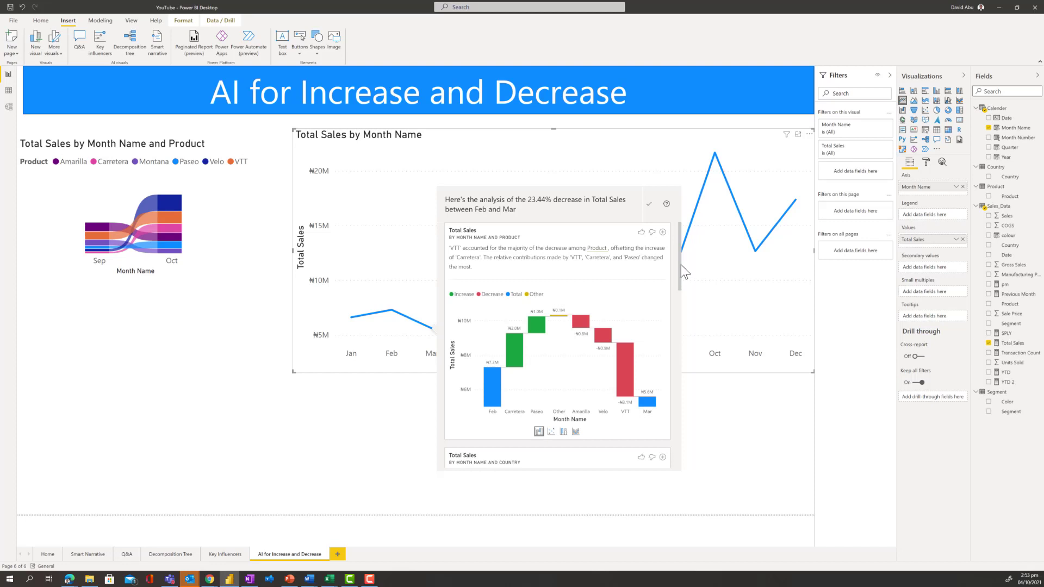
pyautogui.moveTo(684, 270); pyautogui.dragTo(691, 372)
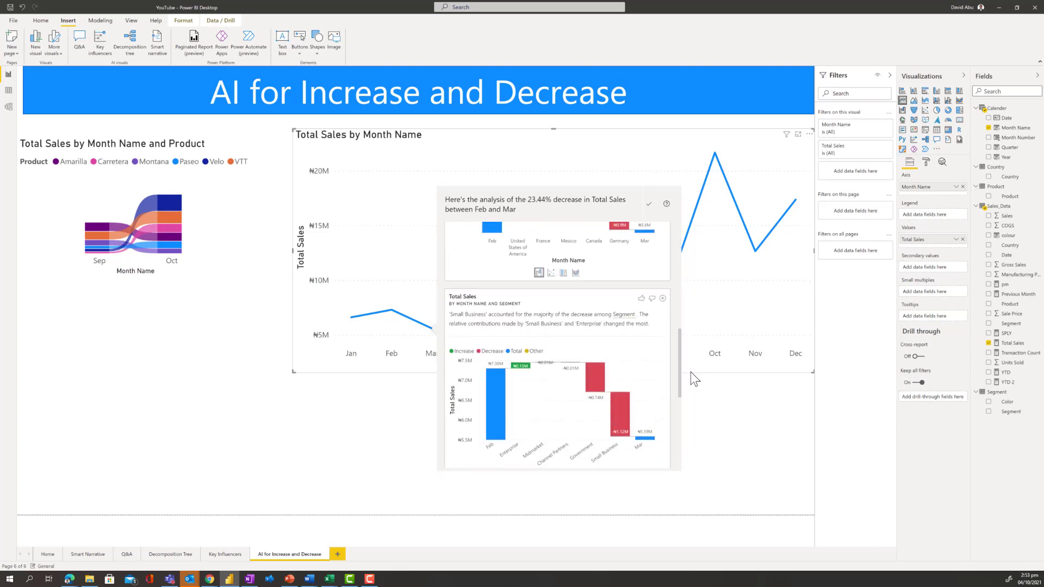
# Compare the country breakdown of the decrease as a scatter plot, a 100% stacked column chart and a waterfall chart
pyautogui.click(551, 269)
pyautogui.scroll(2, 670, 291)
pyautogui.scroll(2, 674, 294)
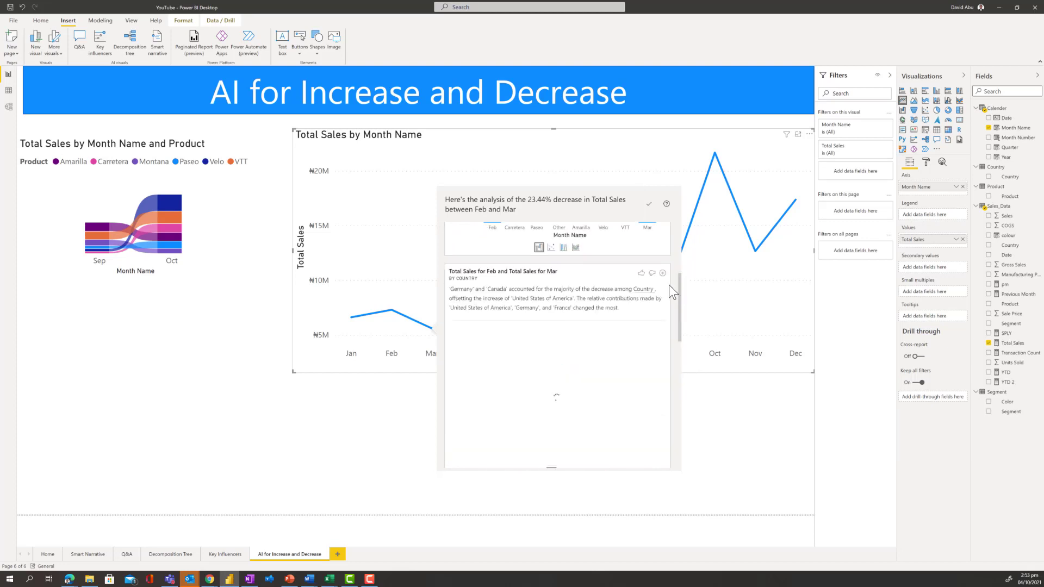
pyautogui.scroll(-1, 671, 302)
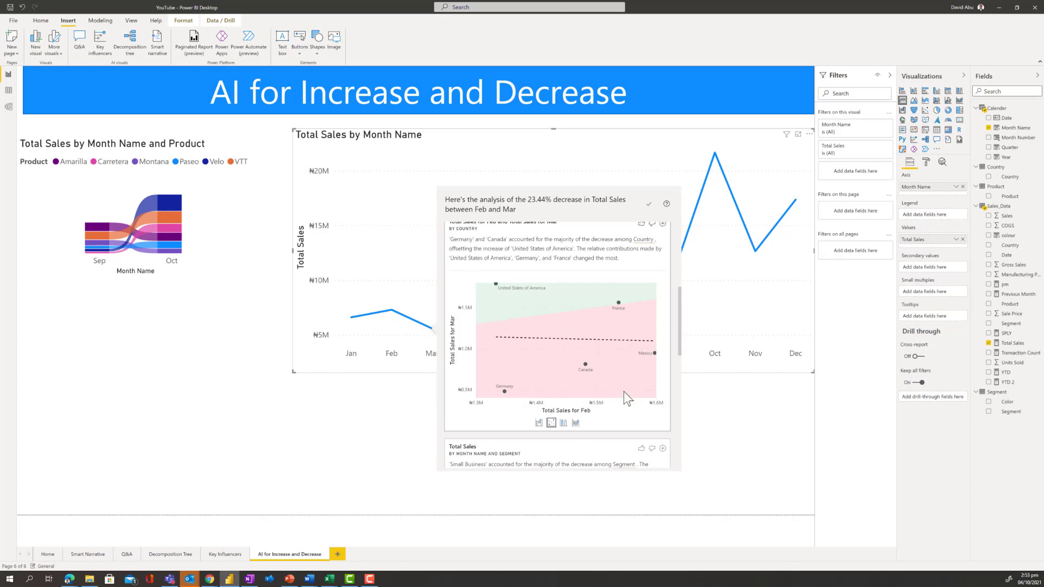
pyautogui.click(564, 423)
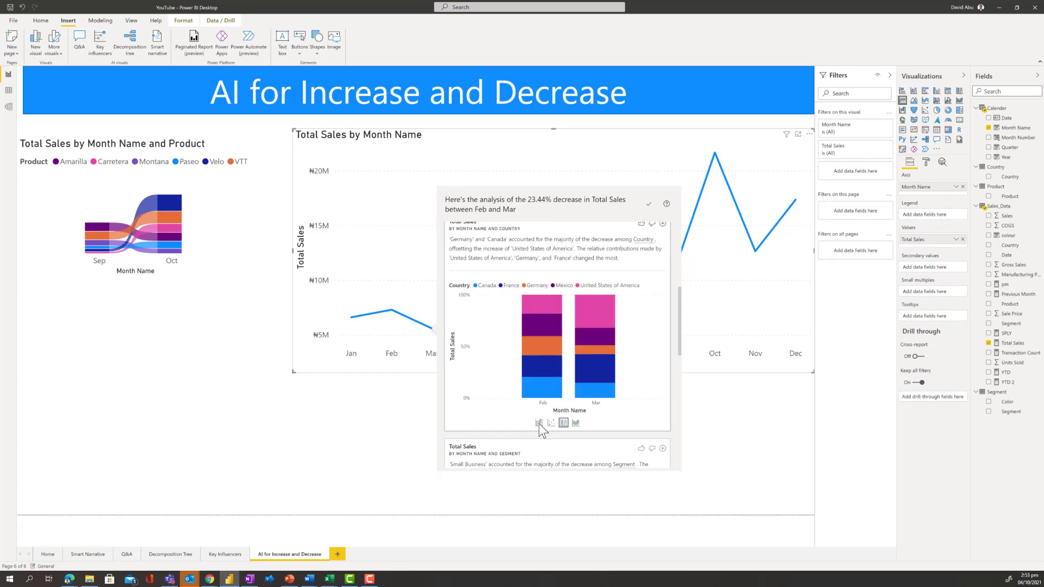
pyautogui.click(539, 422)
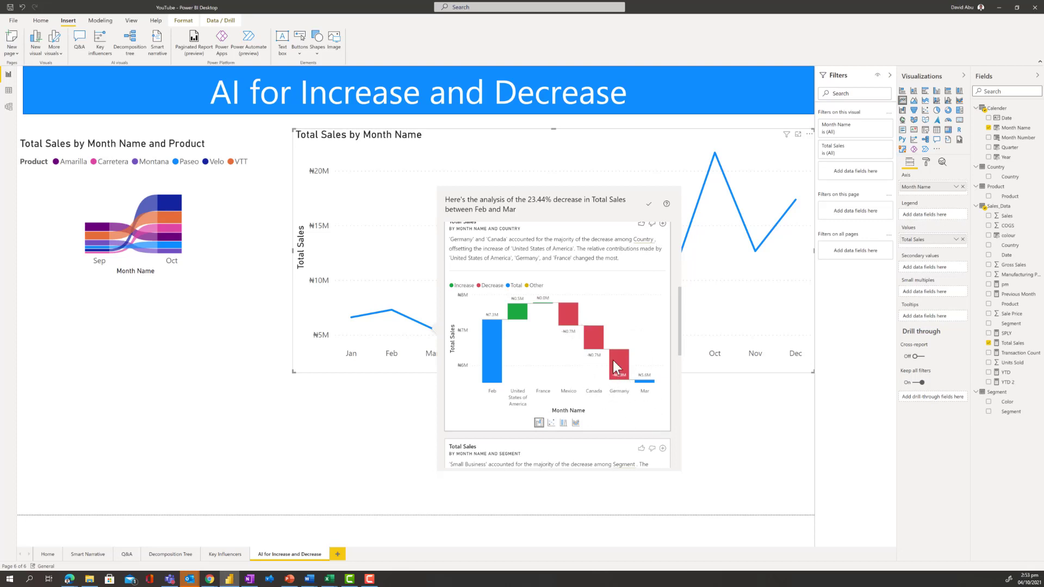
# Add the country waterfall chart to the report page, close the analysis and deselect the new chart
pyautogui.click(663, 224)
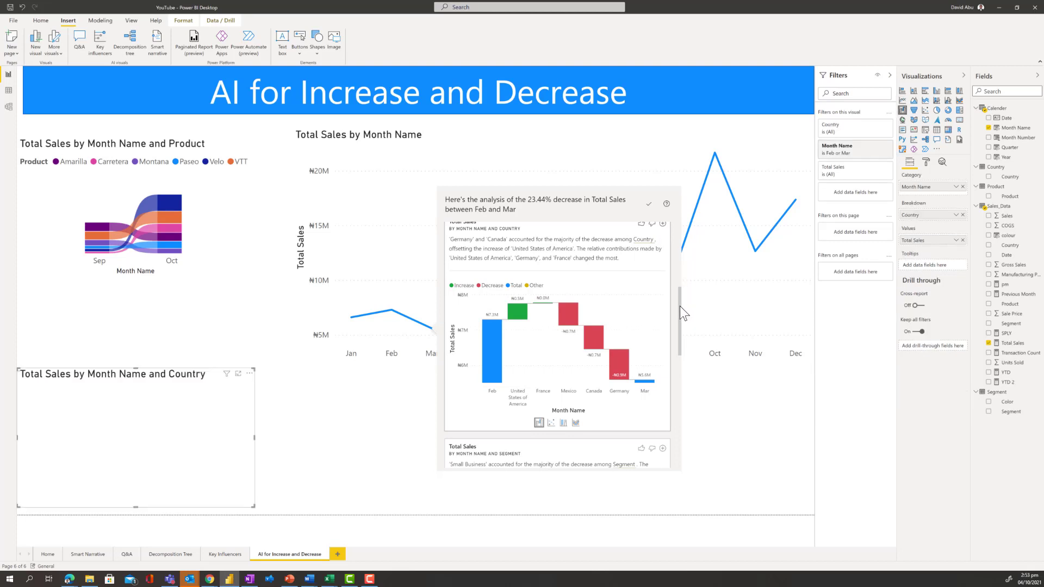
pyautogui.click(254, 374)
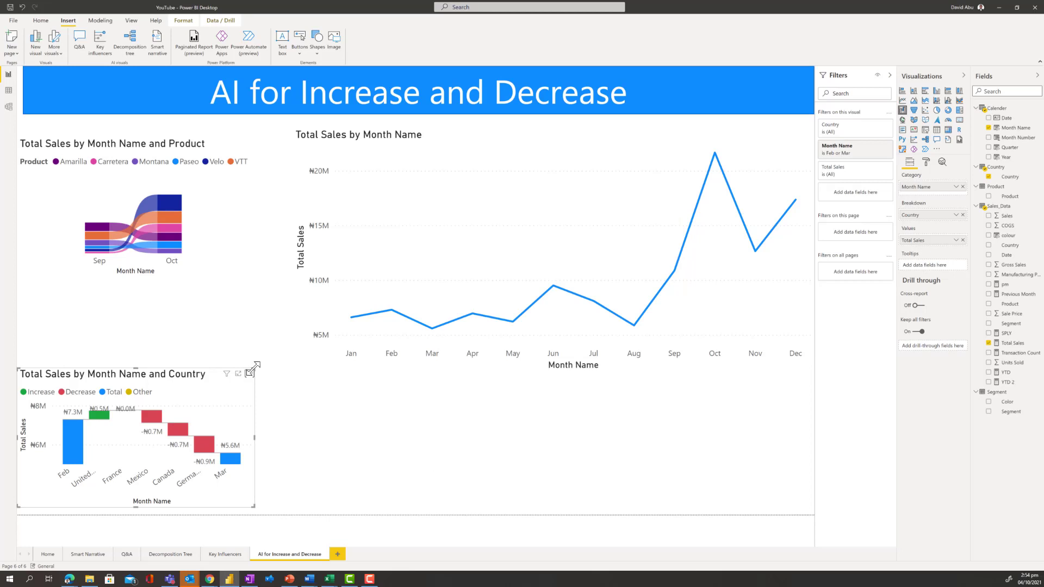
pyautogui.click(250, 372)
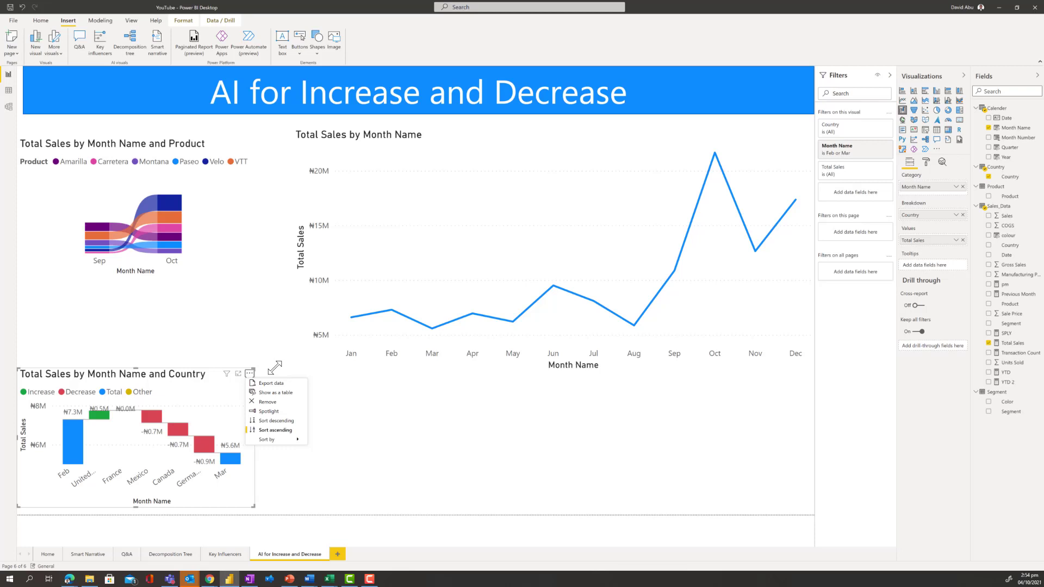
pyautogui.click(275, 368)
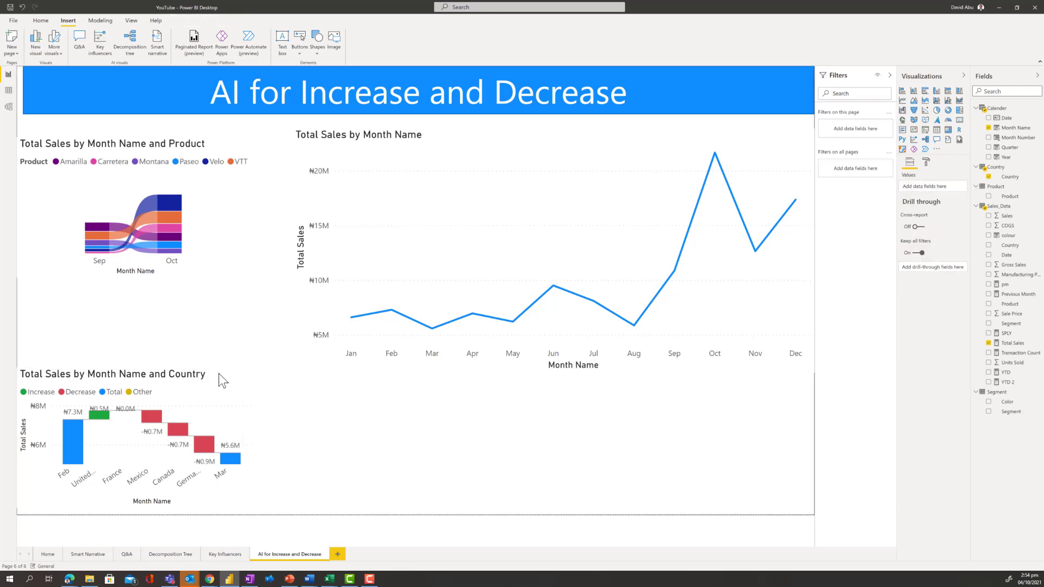